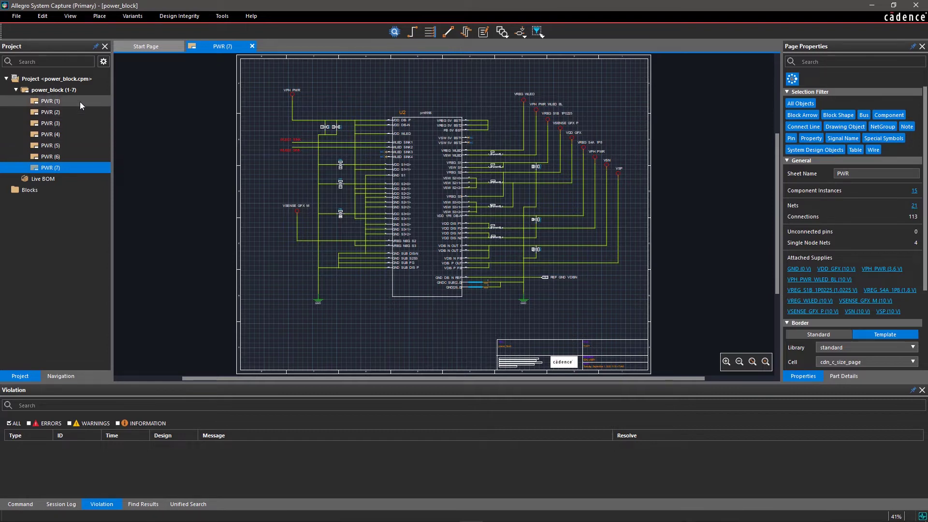
- Bring up the File menu in the power_block project
{"action": "left_click", "coordinate": [17, 18]}
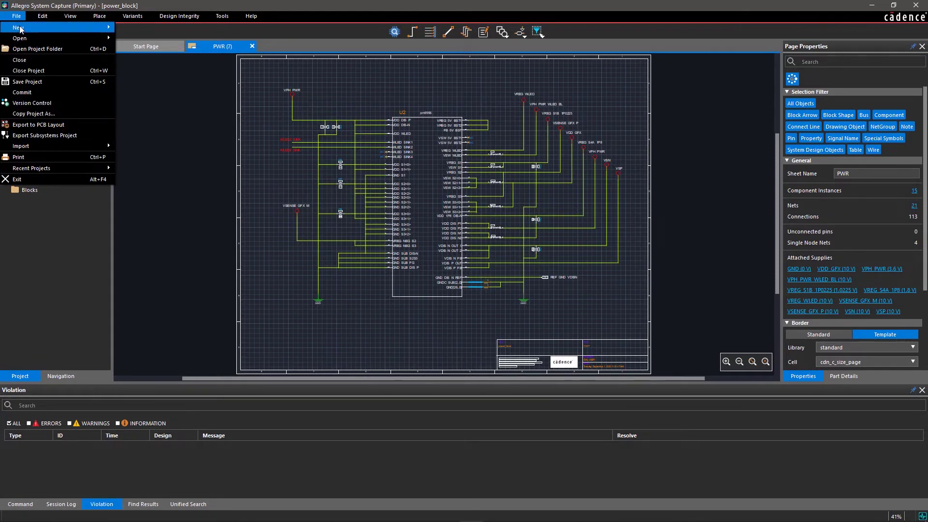
{"action": "mouse_move", "coordinate": [29, 28]}
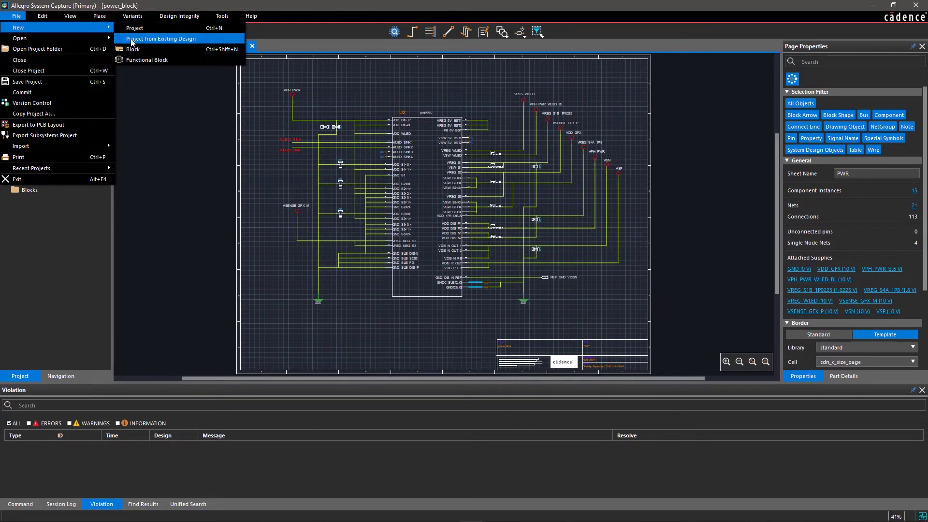
- Create a new block named power_backup in the power_block project
{"action": "left_click", "coordinate": [136, 50]}
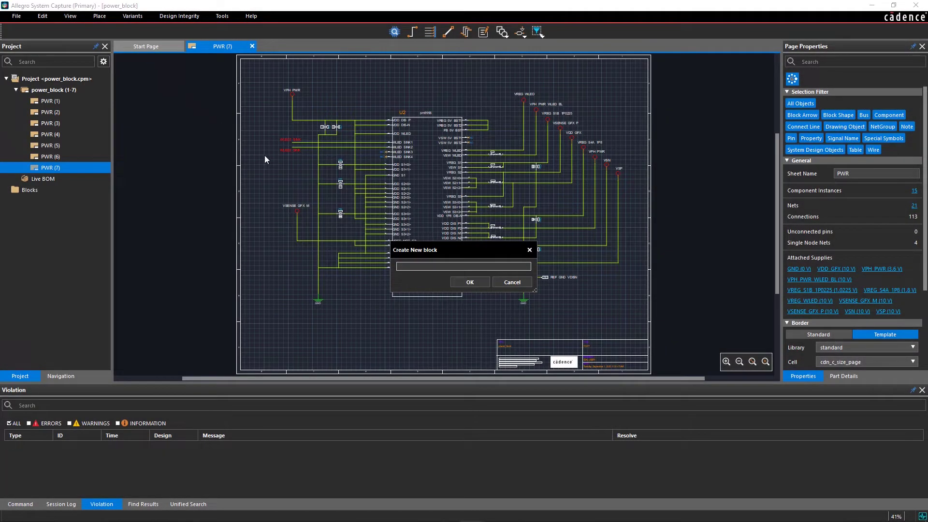
{"action": "type", "text": "power_backup"}
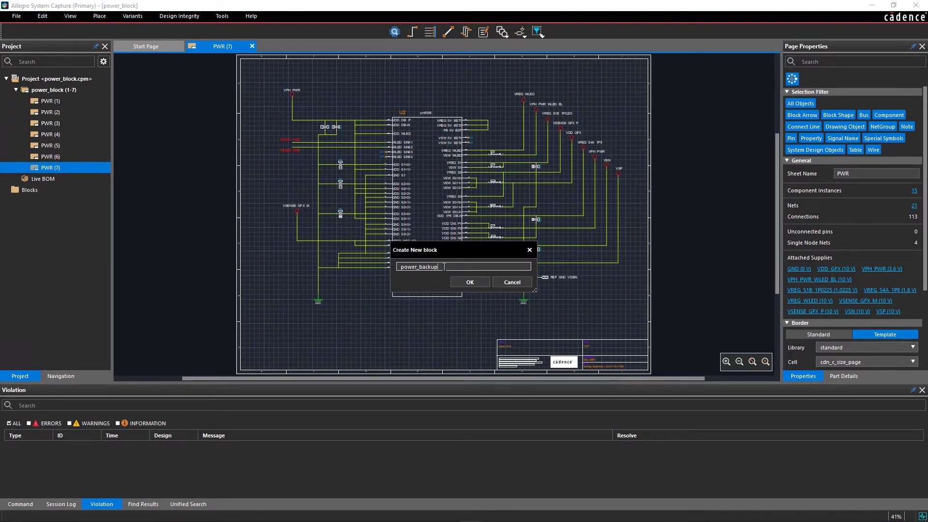
{"action": "left_click", "coordinate": [465, 283]}
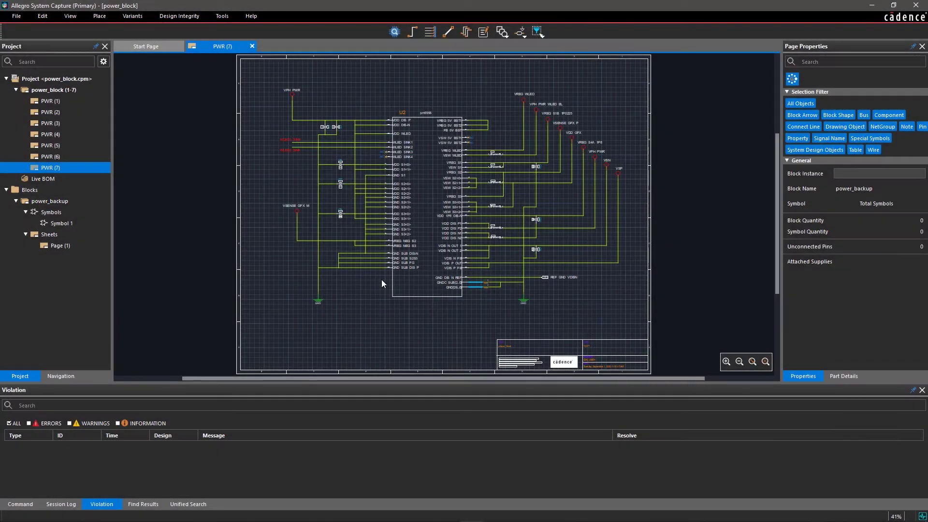
- Rename the power_backup block's sheet to 'power backup' and zoom into its upper-left area
{"action": "double_click", "coordinate": [67, 246]}
{"action": "right_click", "coordinate": [66, 247]}
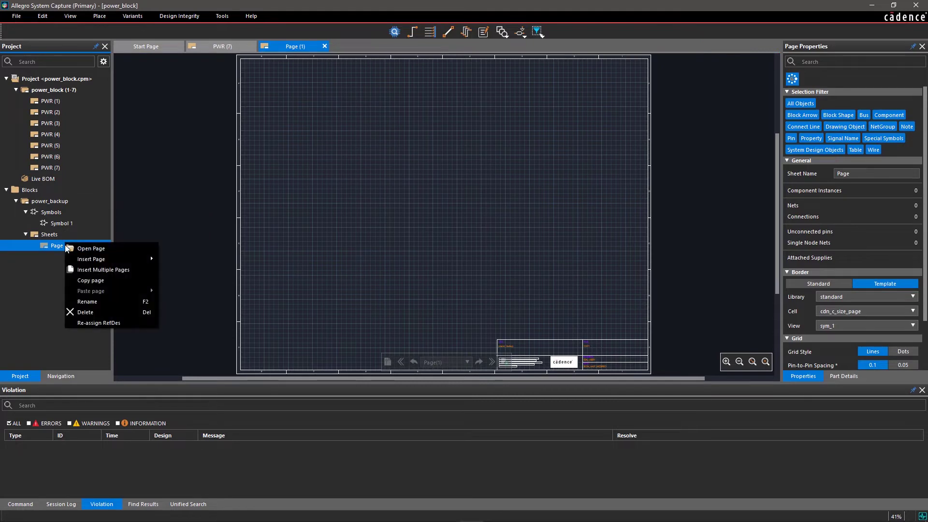
{"action": "left_click", "coordinate": [81, 301]}
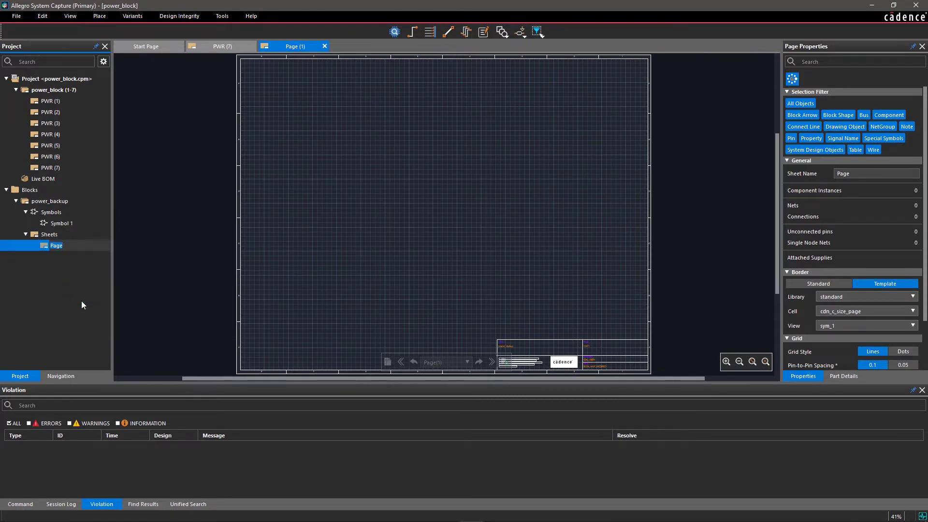
{"action": "type", "text": "power backup"}
{"action": "key", "text": "Return"}
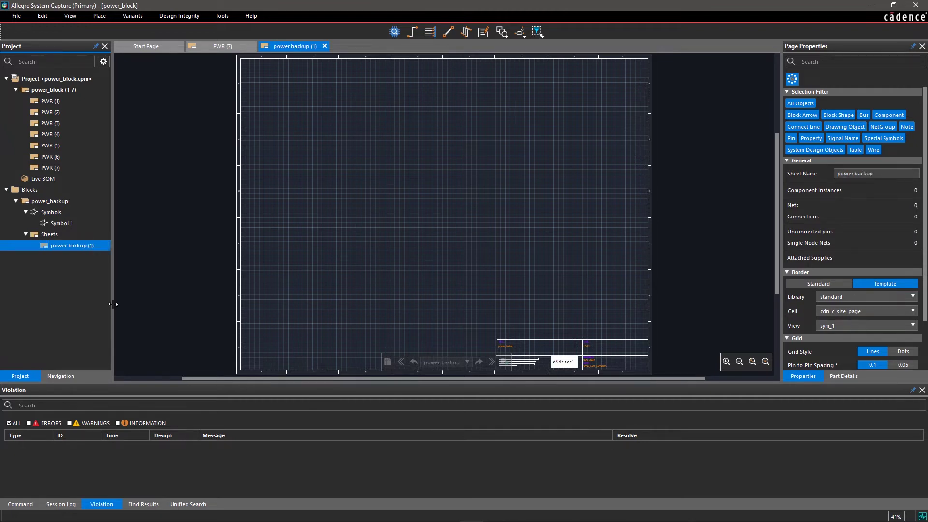
{"action": "left_click", "coordinate": [766, 361]}
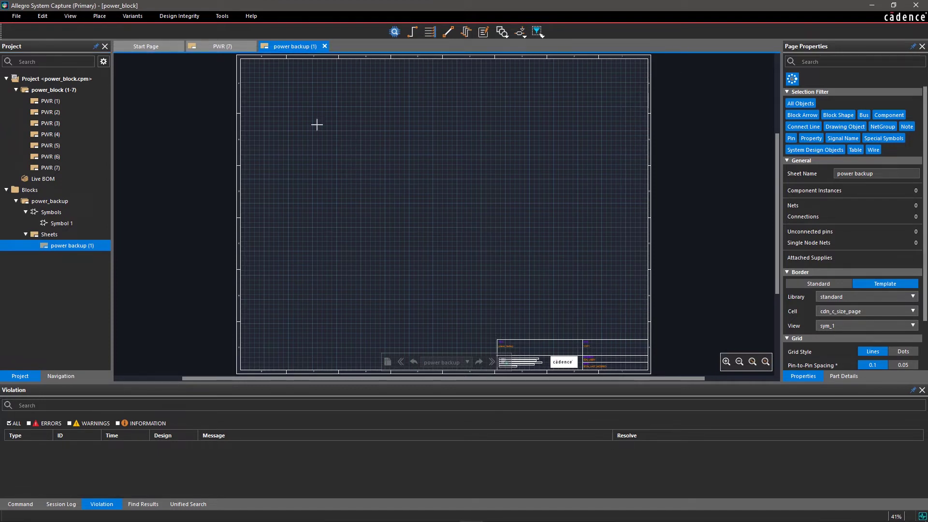
{"action": "mouse_move", "coordinate": [315, 122]}
{"action": "left_mouse_down"}
{"action": "mouse_move", "coordinate": [564, 273]}
{"action": "mouse_move", "coordinate": [568, 290]}
{"action": "left_mouse_up"}
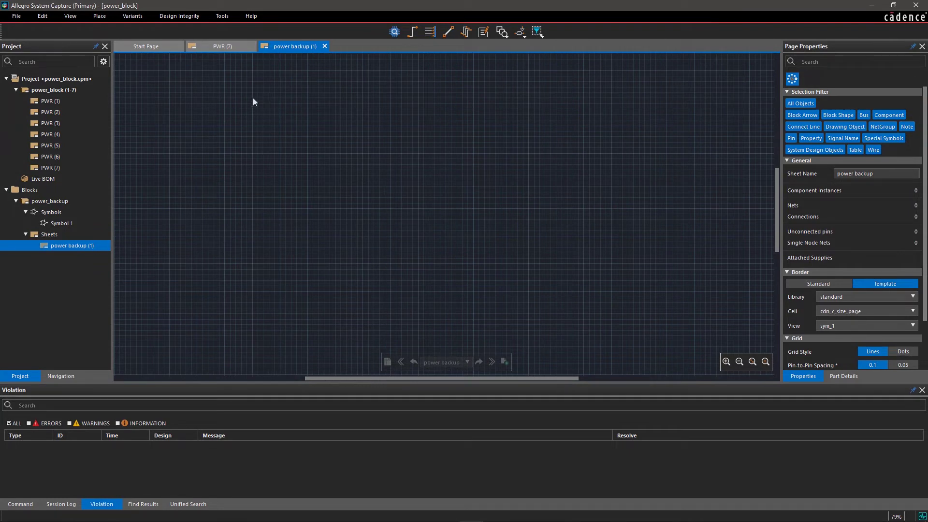
- Start component placement and sign in to the Cadence and Ultra Librarian part providers
{"action": "left_click", "coordinate": [100, 16]}
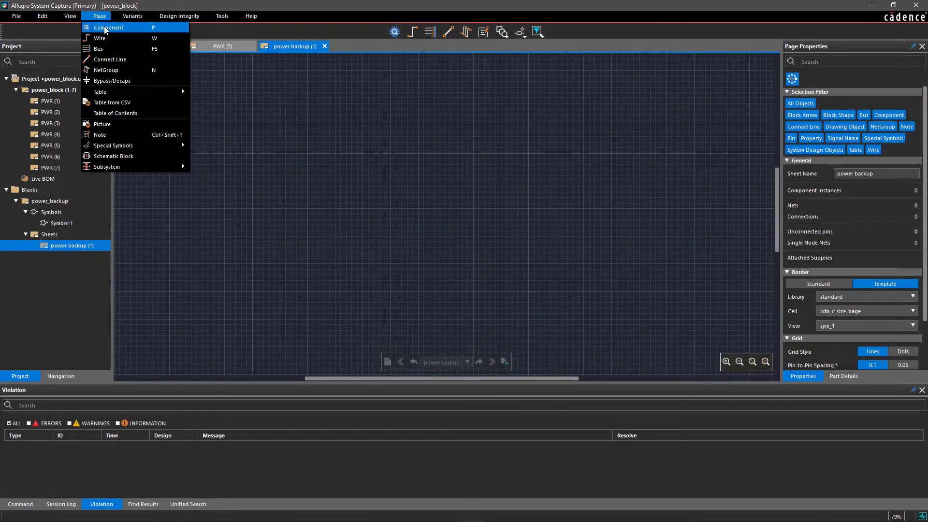
{"action": "left_click", "coordinate": [104, 26]}
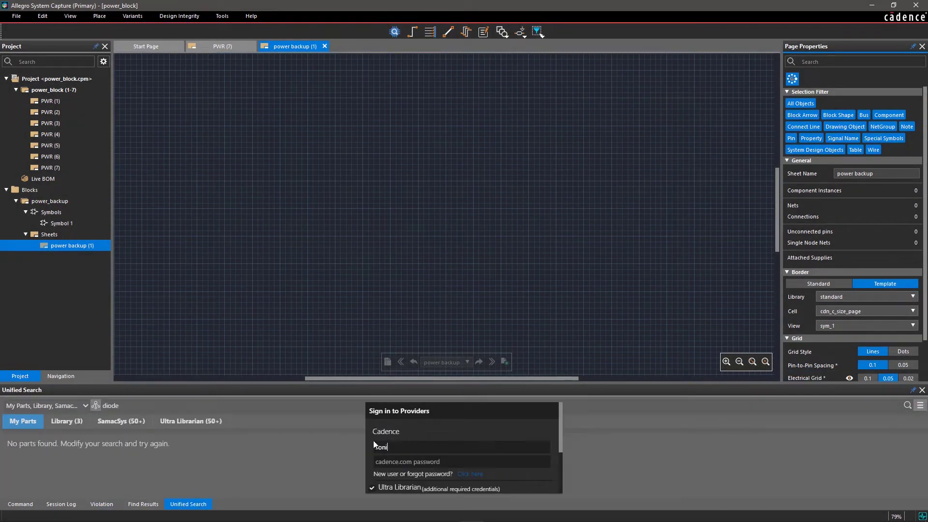
{"action": "left_click", "coordinate": [388, 462]}
{"action": "type", "text": "**********"}
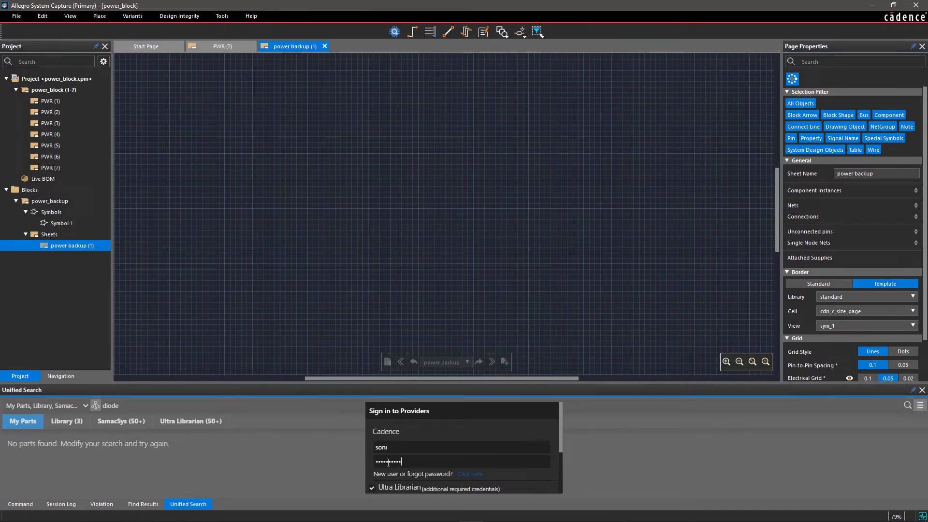
{"action": "key", "text": "Tab"}
{"action": "type", "text": "********"}
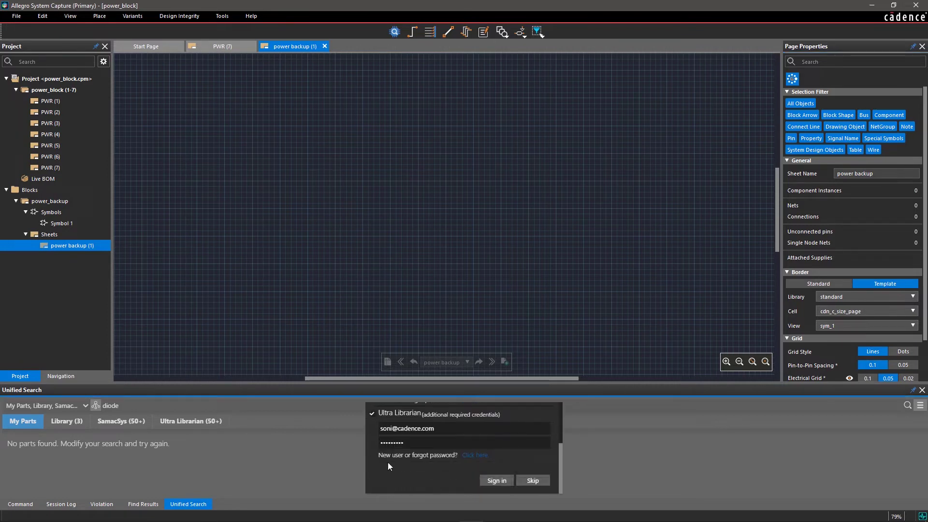
{"action": "left_click", "coordinate": [486, 481]}
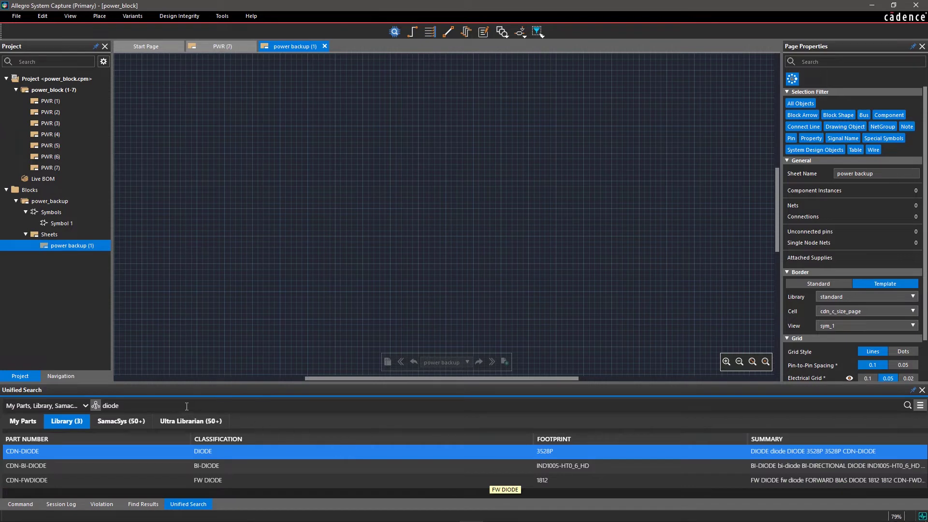
- Search 'batt' in SamacSys results and place the 1015 battery holder on the sheet
{"action": "key", "text": "BackSpace"}
{"action": "key", "text": "BackSpace"}
{"action": "key", "text": "BackSpace"}
{"action": "type", "text": "batt"}
{"action": "key", "text": "Return"}
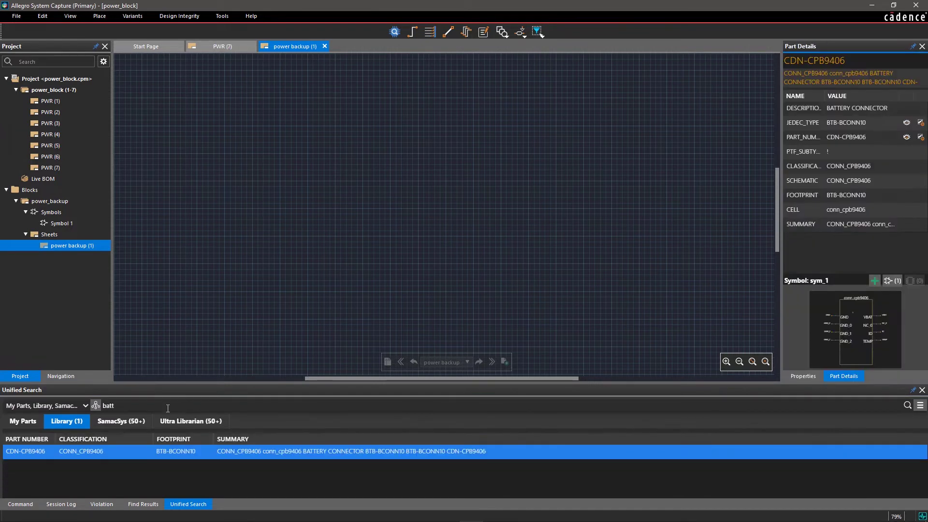
{"action": "left_click", "coordinate": [131, 421]}
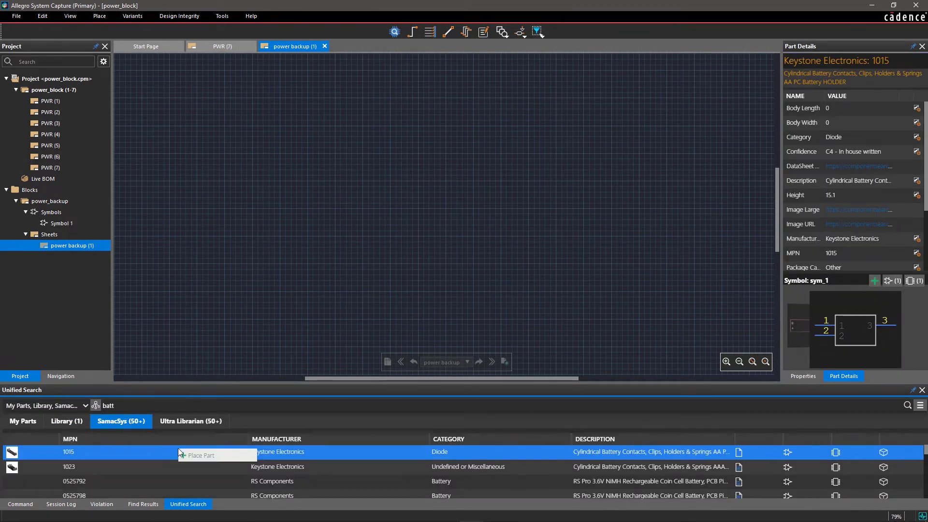
{"action": "left_click_drag", "start_coordinate": [178, 450], "coordinate": [245, 239]}
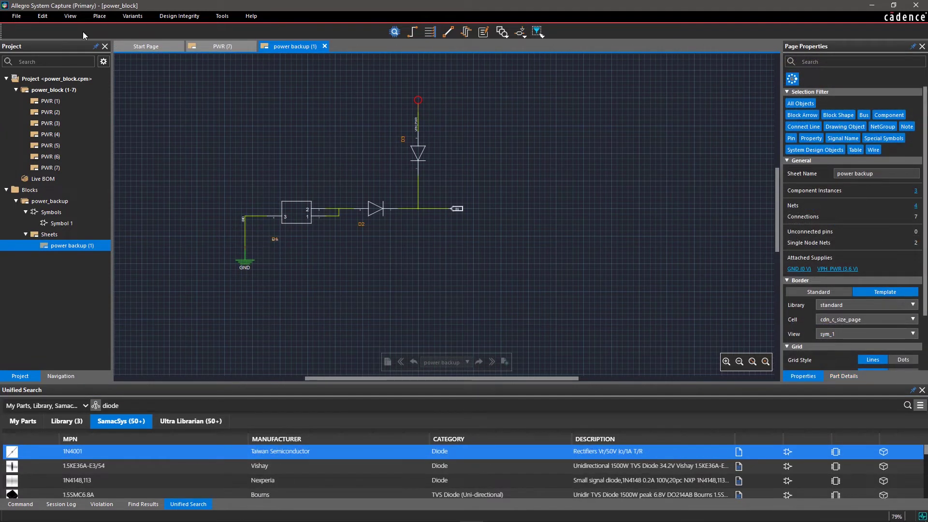
- Regenerate the power_backup block's symbol from the Blocks tree
{"action": "left_click", "coordinate": [17, 16]}
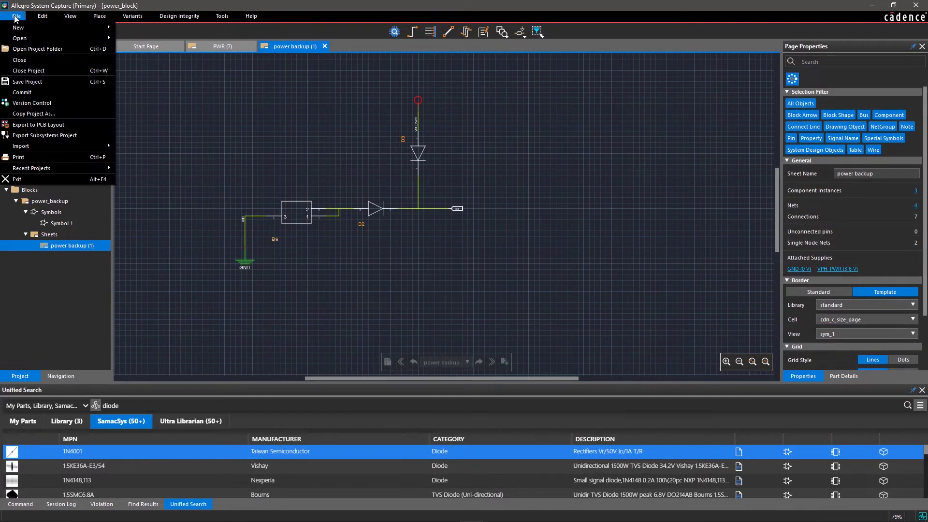
{"action": "left_click", "coordinate": [12, 81]}
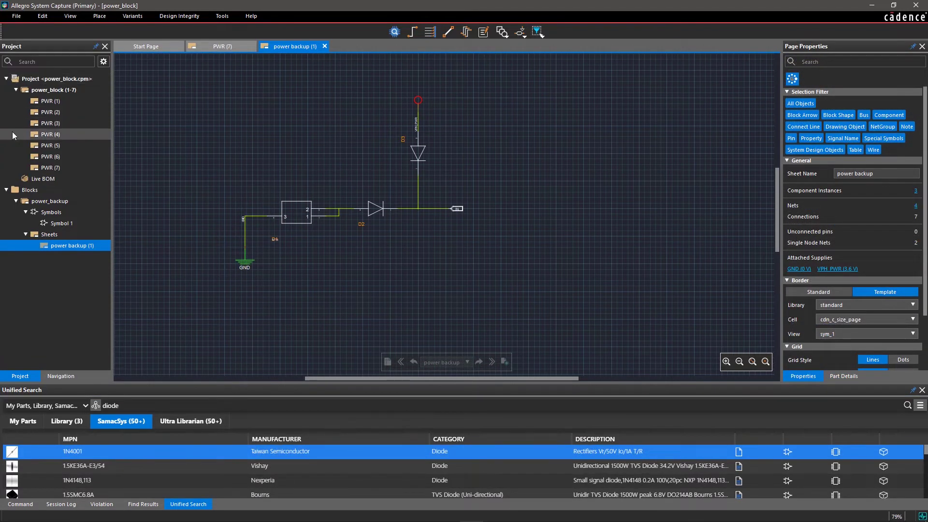
{"action": "left_click", "coordinate": [27, 203]}
{"action": "right_click", "coordinate": [27, 206]}
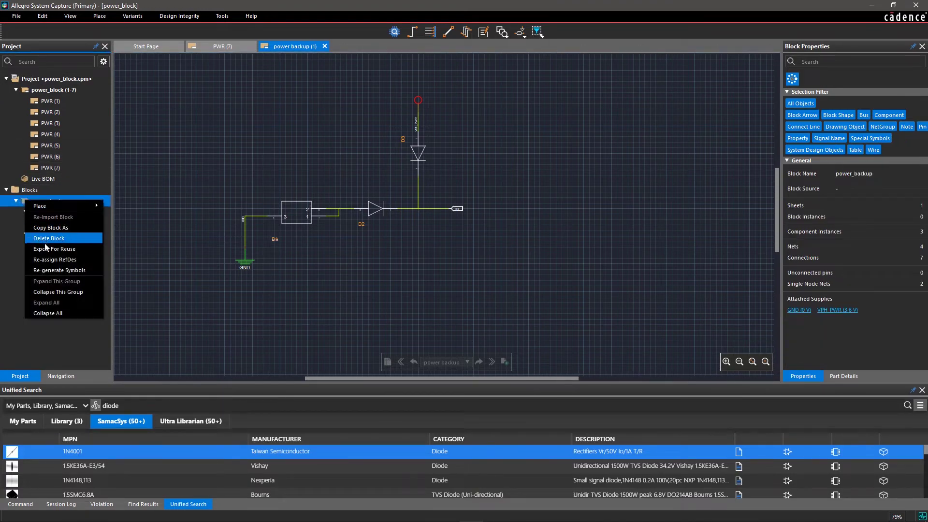
{"action": "left_click", "coordinate": [52, 271]}
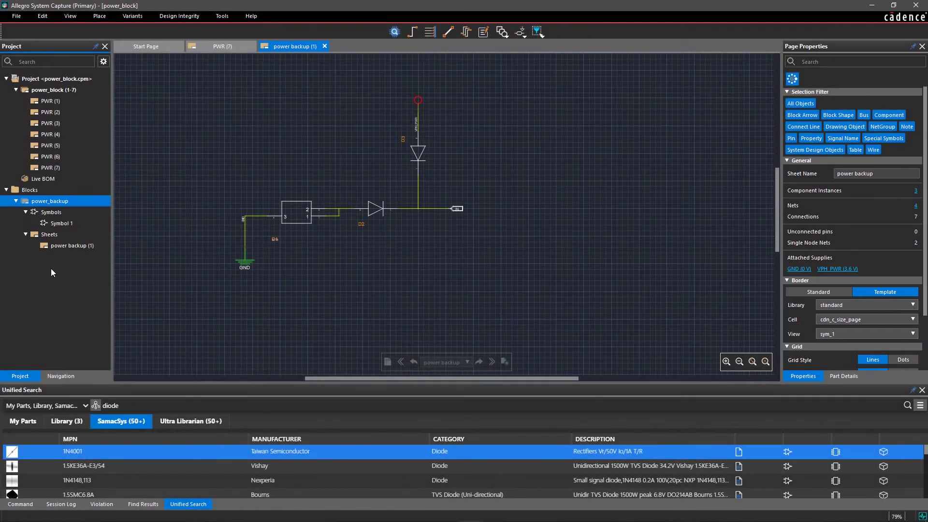
- In Symbol 1, shift the POWER_BACKUP label left and draw a short horizontal line at right
{"action": "double_click", "coordinate": [58, 224]}
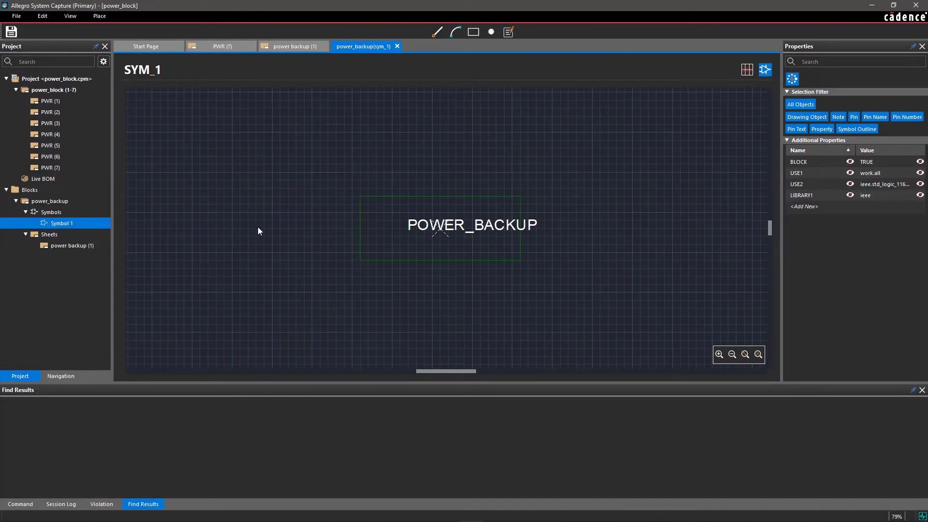
{"action": "mouse_move", "coordinate": [400, 228]}
{"action": "left_mouse_down"}
{"action": "mouse_move", "coordinate": [419, 241]}
{"action": "mouse_move", "coordinate": [393, 236]}
{"action": "mouse_move", "coordinate": [391, 223]}
{"action": "left_mouse_up"}
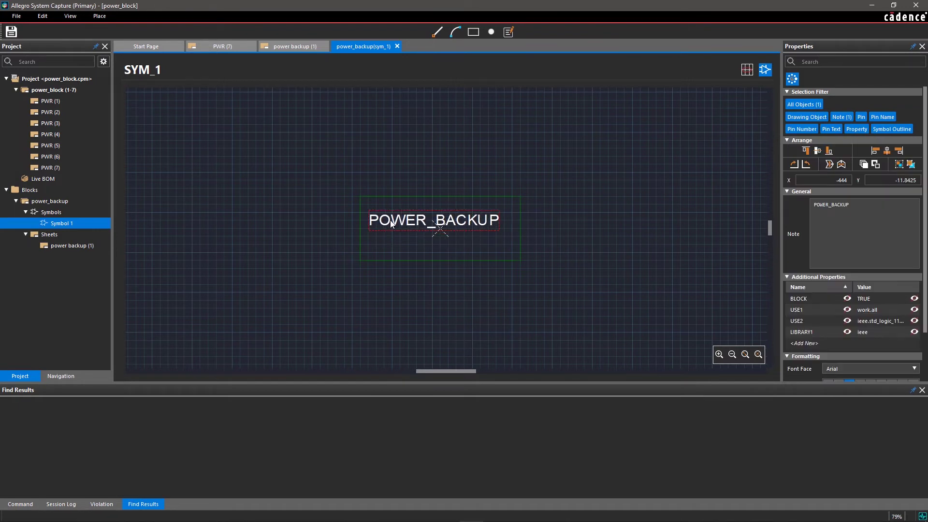
{"action": "left_click", "coordinate": [435, 32]}
{"action": "left_click_drag", "start_coordinate": [518, 228], "coordinate": [566, 228]}
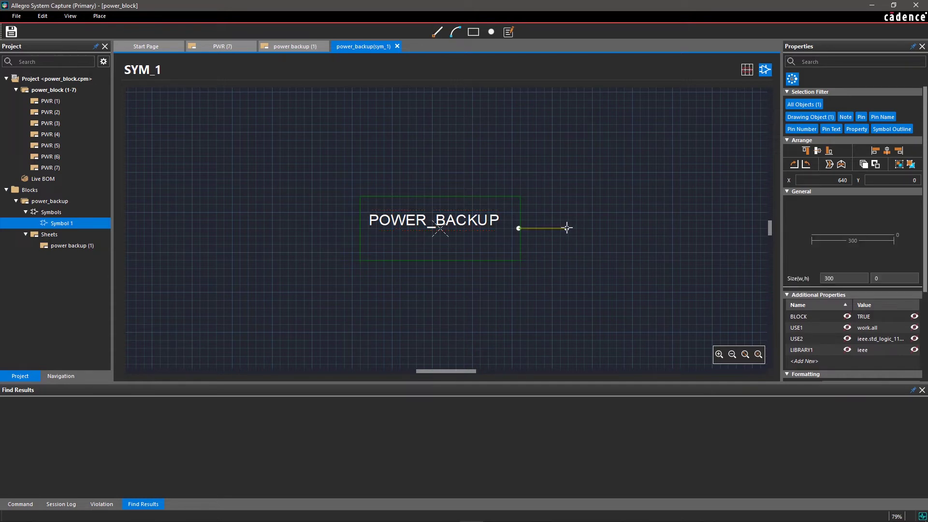
- Add a 'backup' note in size 9 text next to the line's end
{"action": "left_click", "coordinate": [510, 33]}
{"action": "left_click", "coordinate": [579, 225]}
{"action": "type", "text": "backup"}
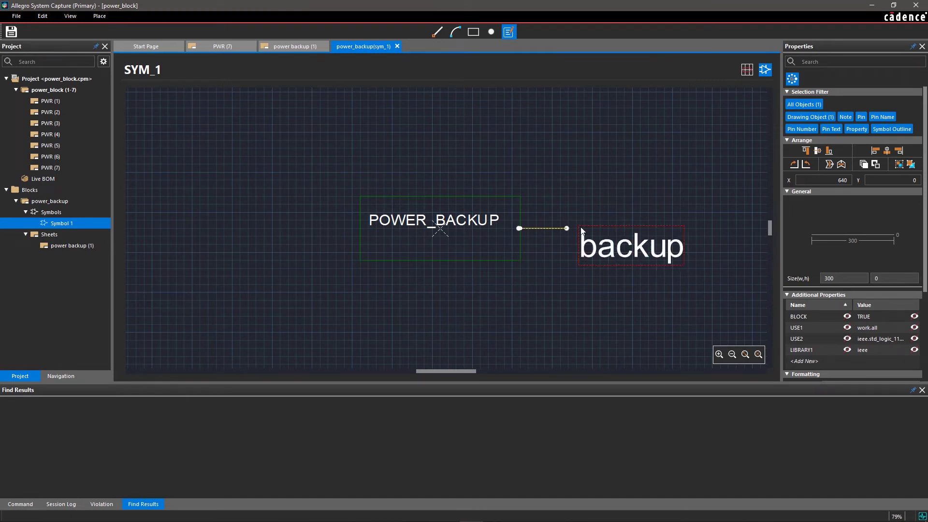
{"action": "key", "text": "Escape"}
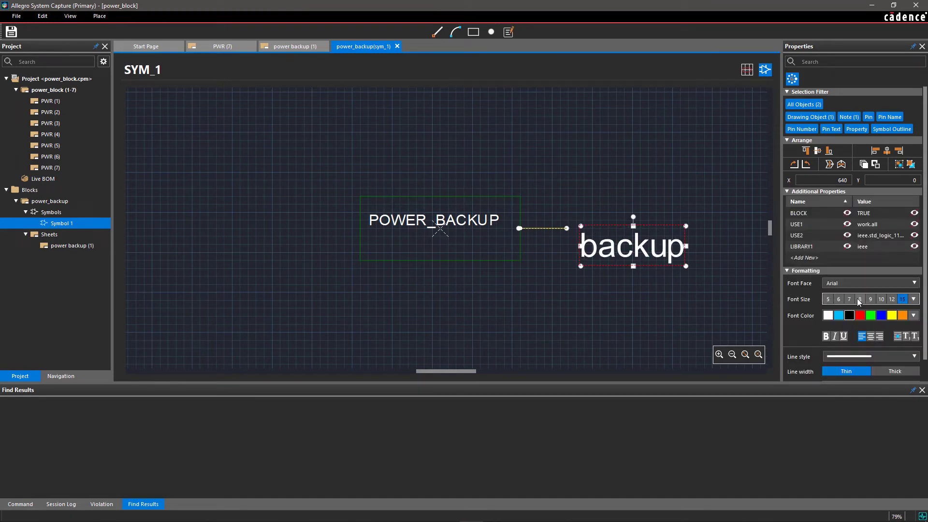
{"action": "left_click", "coordinate": [869, 299]}
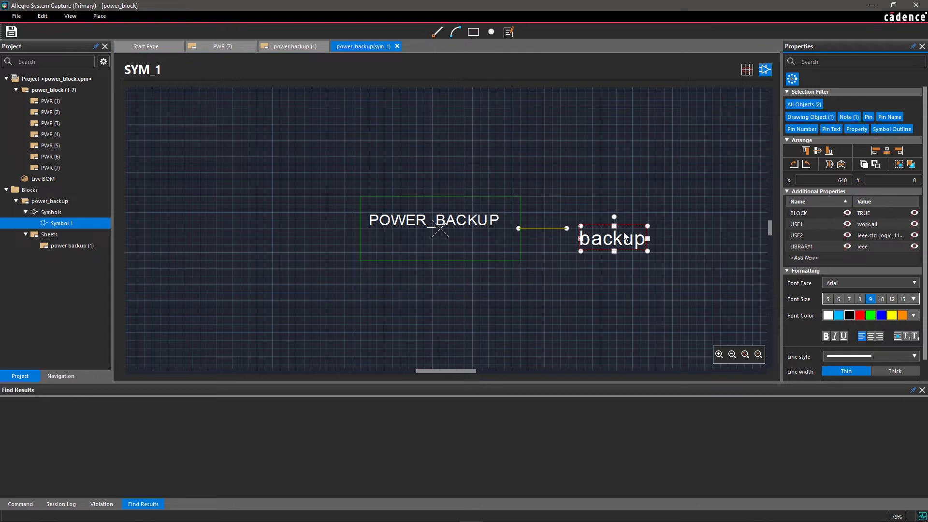
{"action": "left_click_drag", "start_coordinate": [616, 240], "coordinate": [607, 231]}
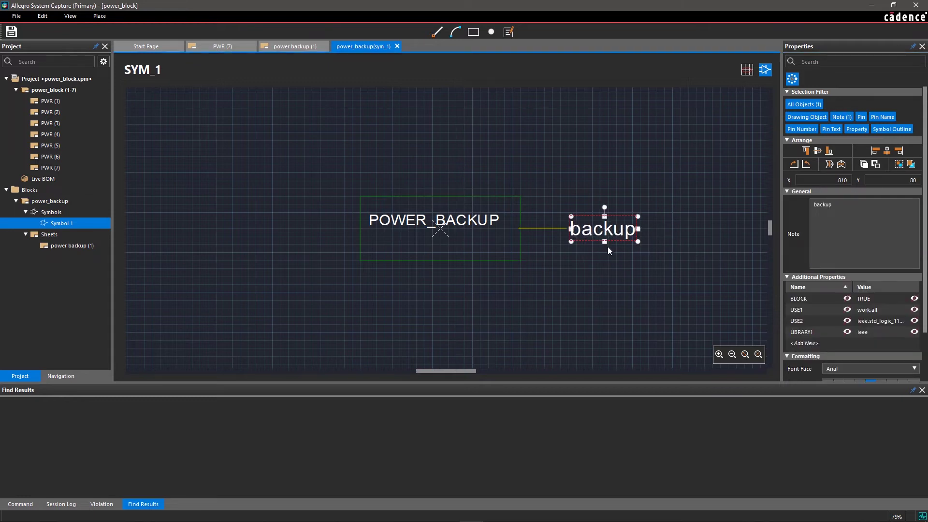
{"action": "left_click", "coordinate": [608, 249]}
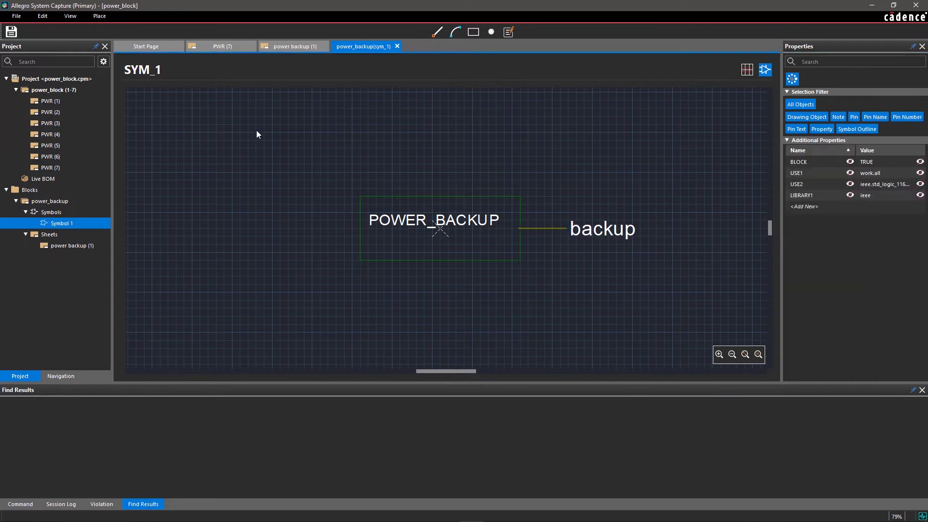
- Insert a blank page named 'power backup' after PWR (7)
{"action": "double_click", "coordinate": [43, 167]}
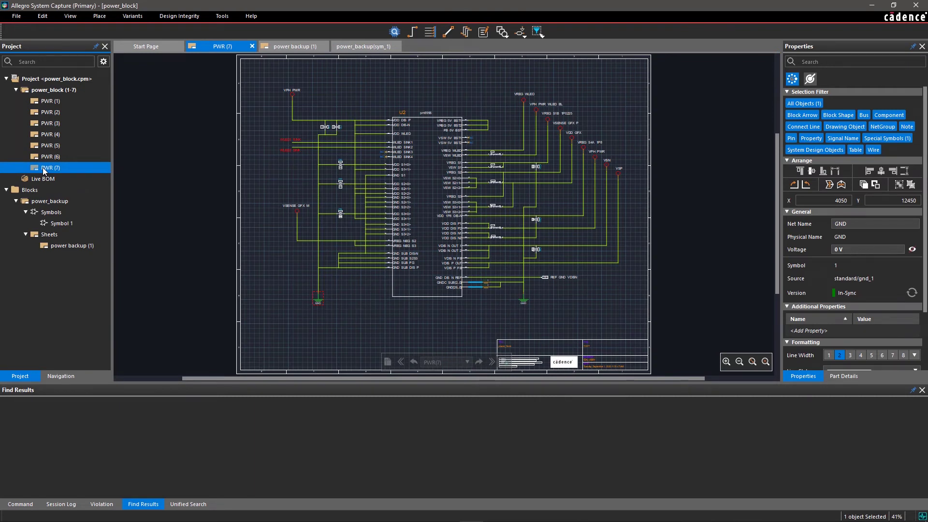
{"action": "right_click", "coordinate": [44, 170]}
{"action": "mouse_move", "coordinate": [68, 181]}
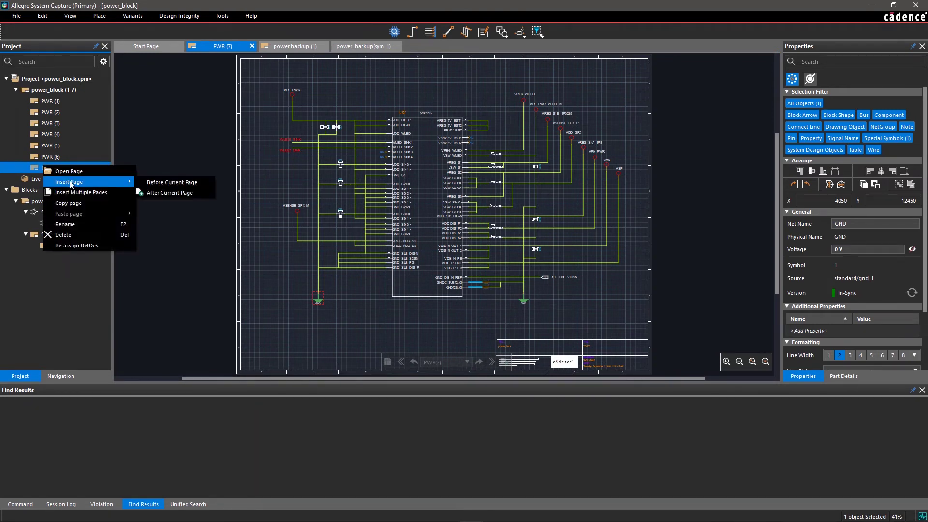
{"action": "left_click", "coordinate": [155, 193]}
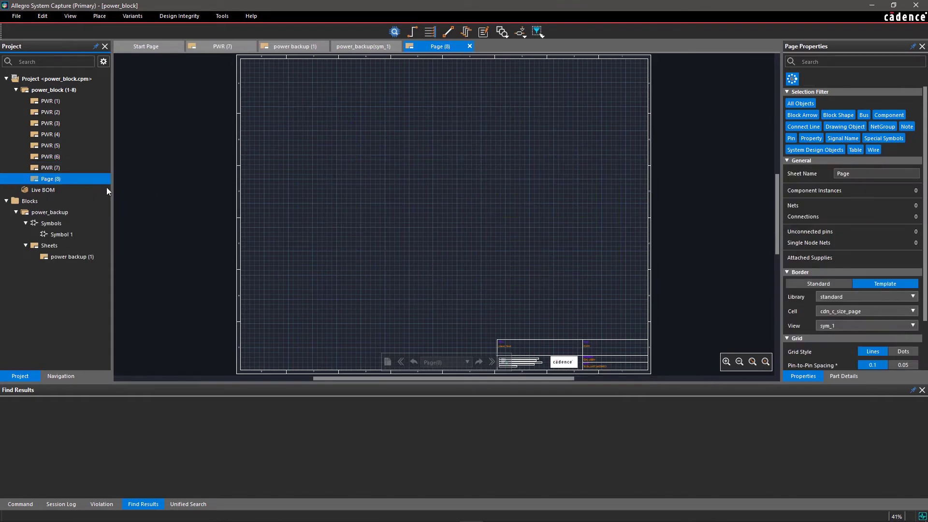
{"action": "type", "text": "power backup"}
{"action": "key", "text": "Return"}
{"action": "left_click", "coordinate": [51, 212]}
{"action": "left_click", "coordinate": [100, 16]}
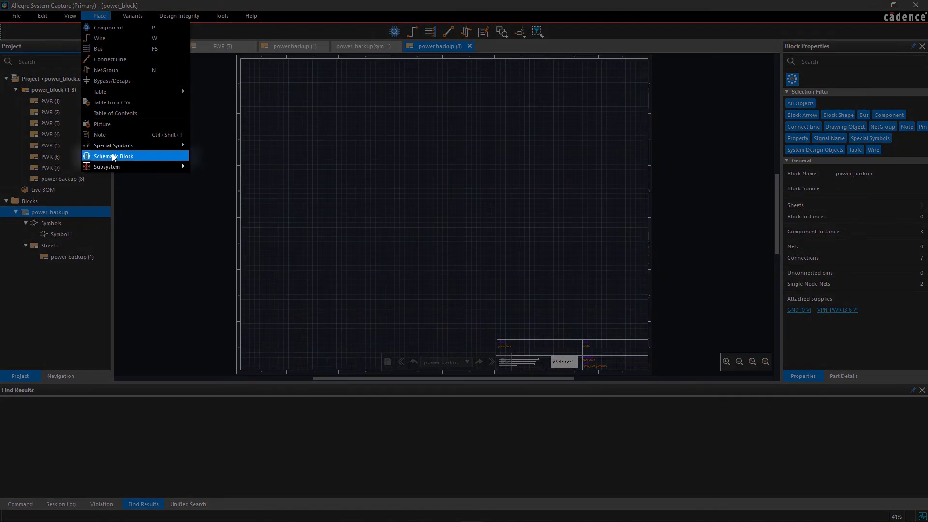
- Drop the power_backup schematic block at page 8's top-left, packaged with prefix _P
{"action": "left_click", "coordinate": [113, 156]}
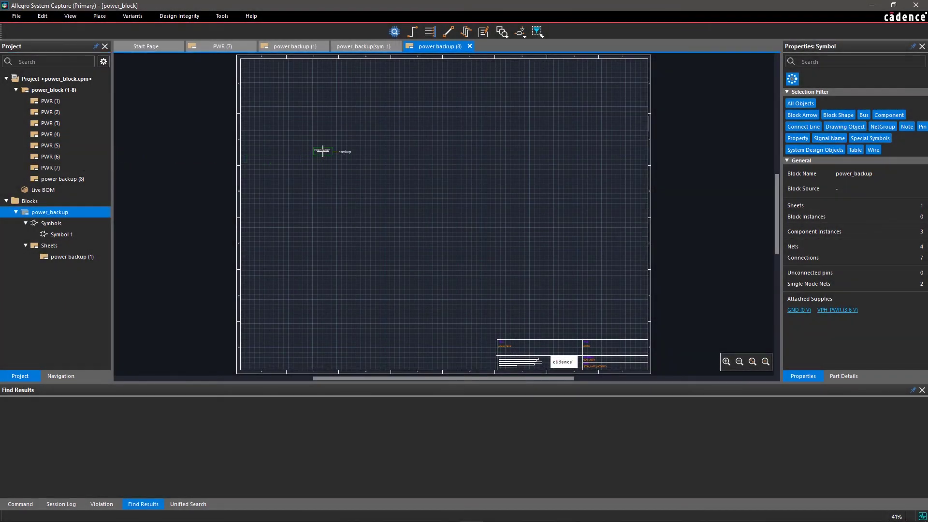
{"action": "left_click", "coordinate": [322, 153]}
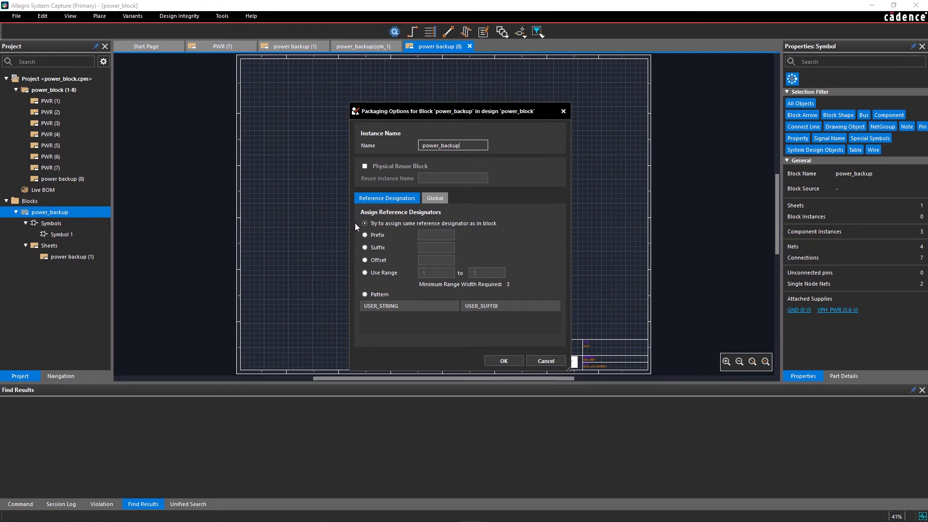
{"action": "left_click", "coordinate": [364, 235]}
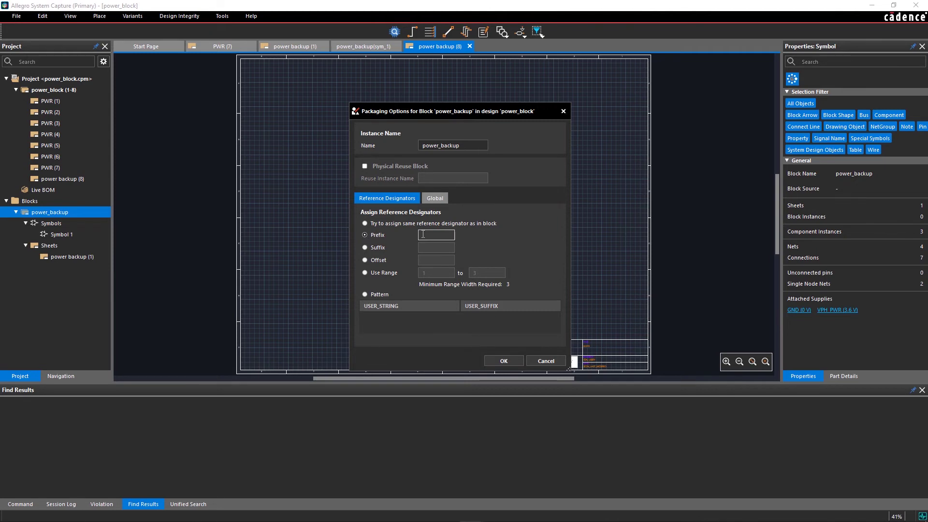
{"action": "type", "text": "_P"}
{"action": "left_click", "coordinate": [497, 360]}
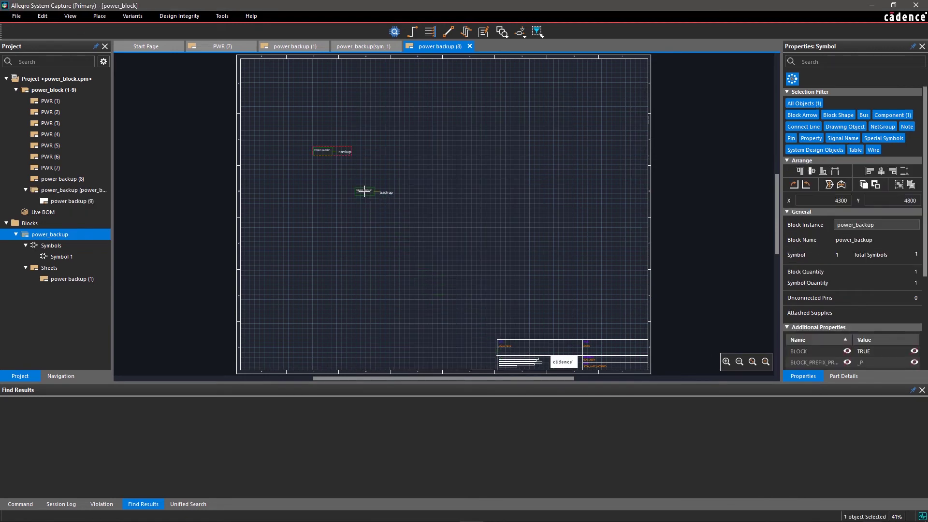
- End block placement and zoom in around the placed POWER_BACKUP symbol
{"action": "right_click", "coordinate": [365, 191]}
{"action": "left_click", "coordinate": [375, 191]}
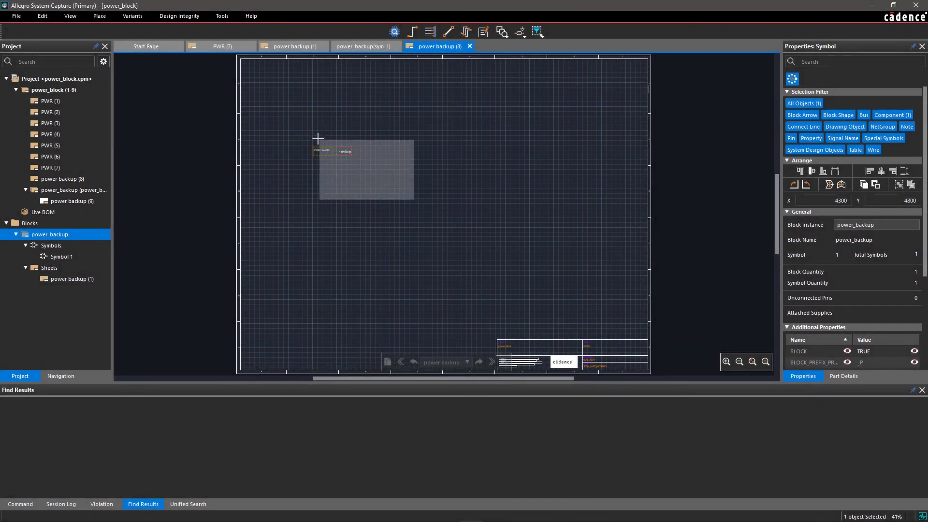
{"action": "left_click_drag", "start_coordinate": [417, 202], "coordinate": [305, 129]}
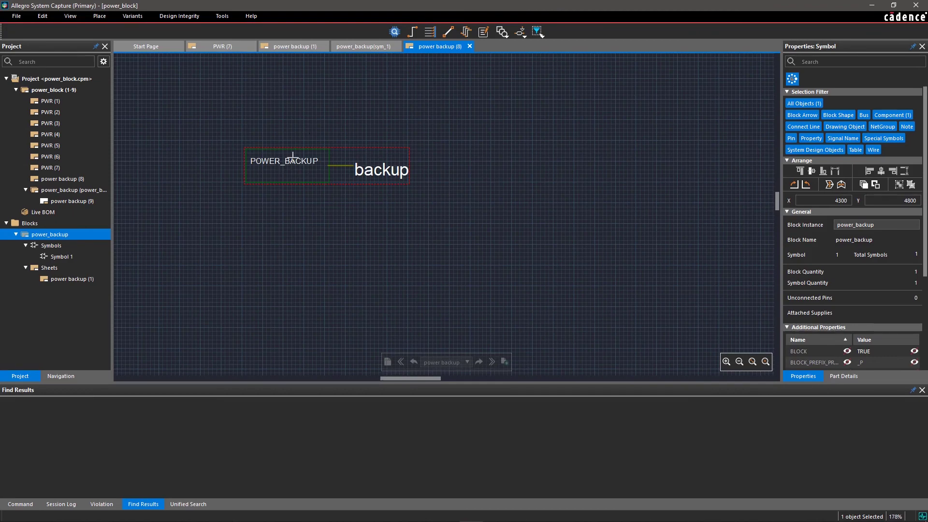
- Descend into the block's circuit on page 9, then ascend back to page 8
{"action": "double_click", "coordinate": [292, 161]}
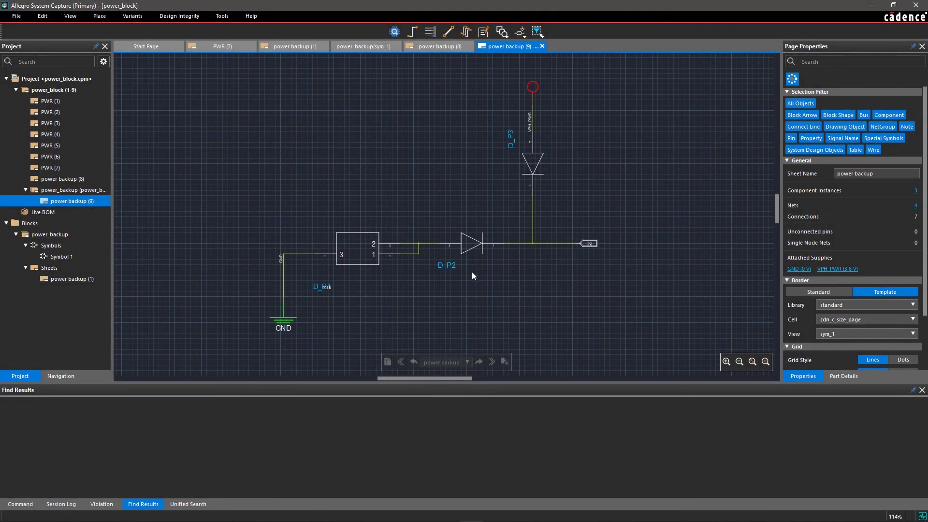
{"action": "right_click", "coordinate": [472, 272]}
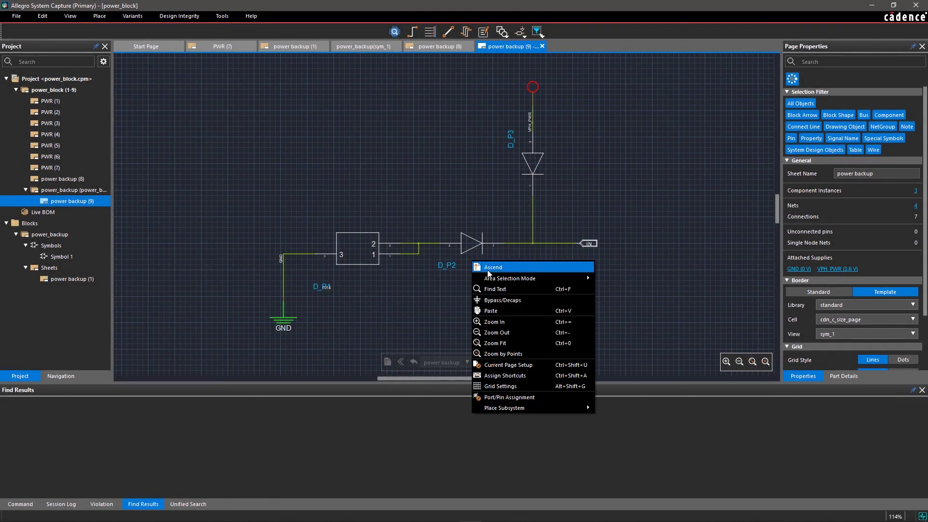
{"action": "left_click", "coordinate": [488, 270]}
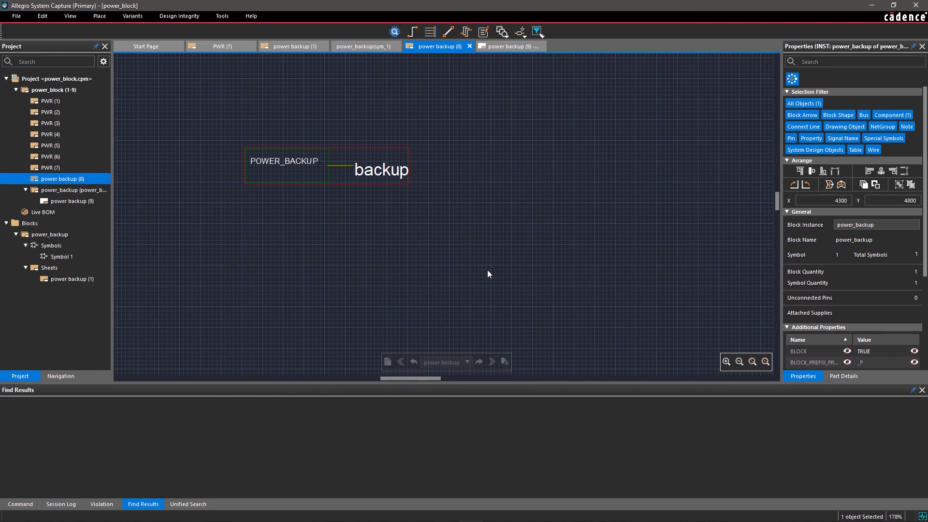